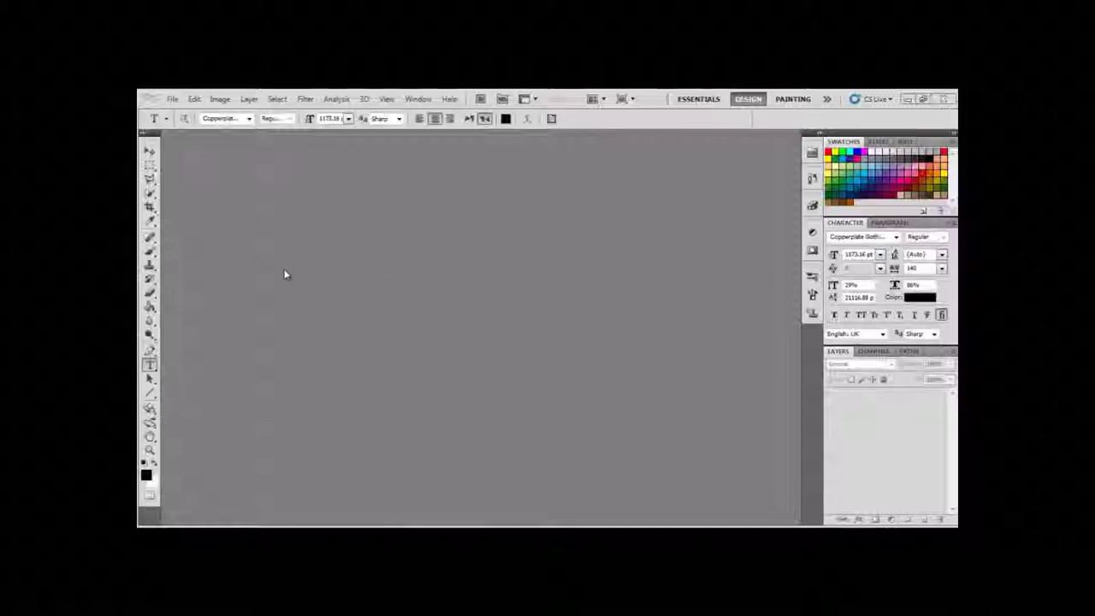
Create a new 1902 × 1080 pixel document
{"action": "left_click", "coordinate": [172, 100]}
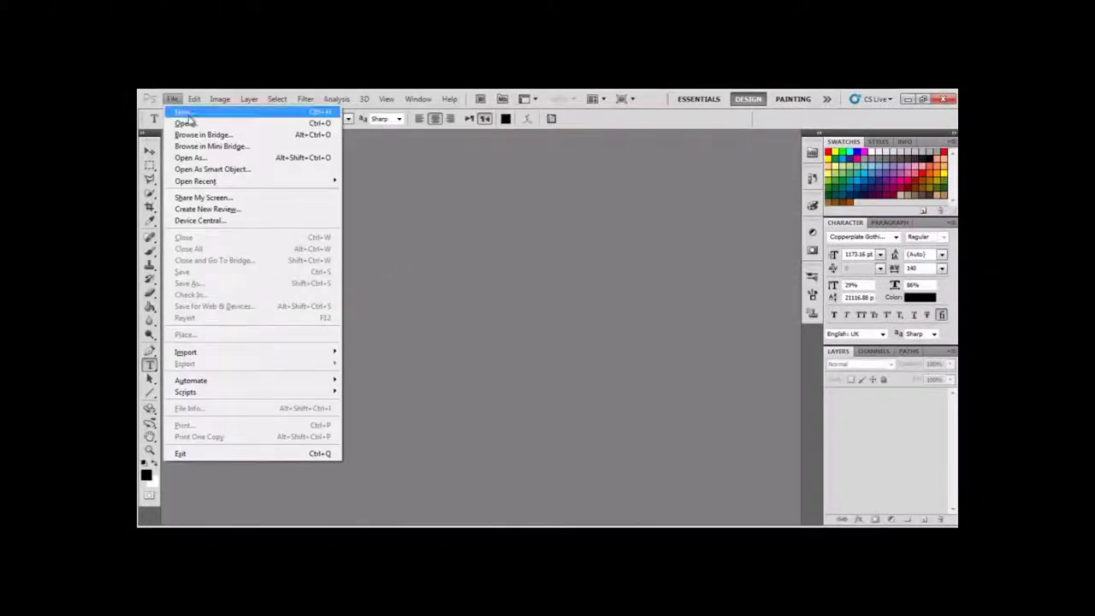
{"action": "left_click", "coordinate": [194, 114]}
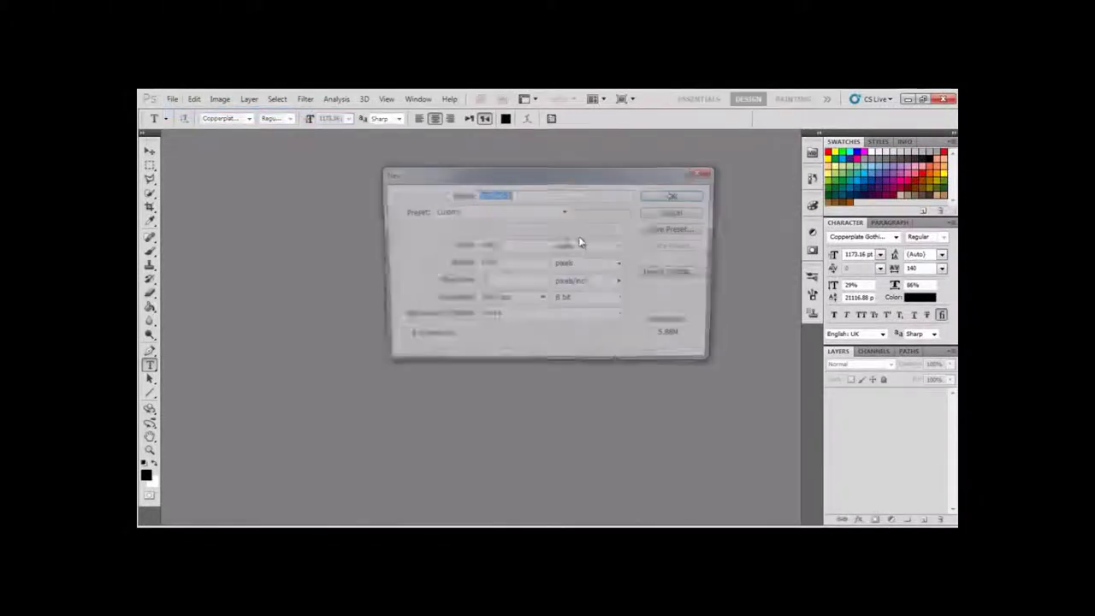
{"action": "mouse_move", "coordinate": [514, 245]}
{"action": "left_mouse_down"}
{"action": "mouse_move", "coordinate": [481, 246]}
{"action": "mouse_move", "coordinate": [479, 282]}
{"action": "left_mouse_up"}
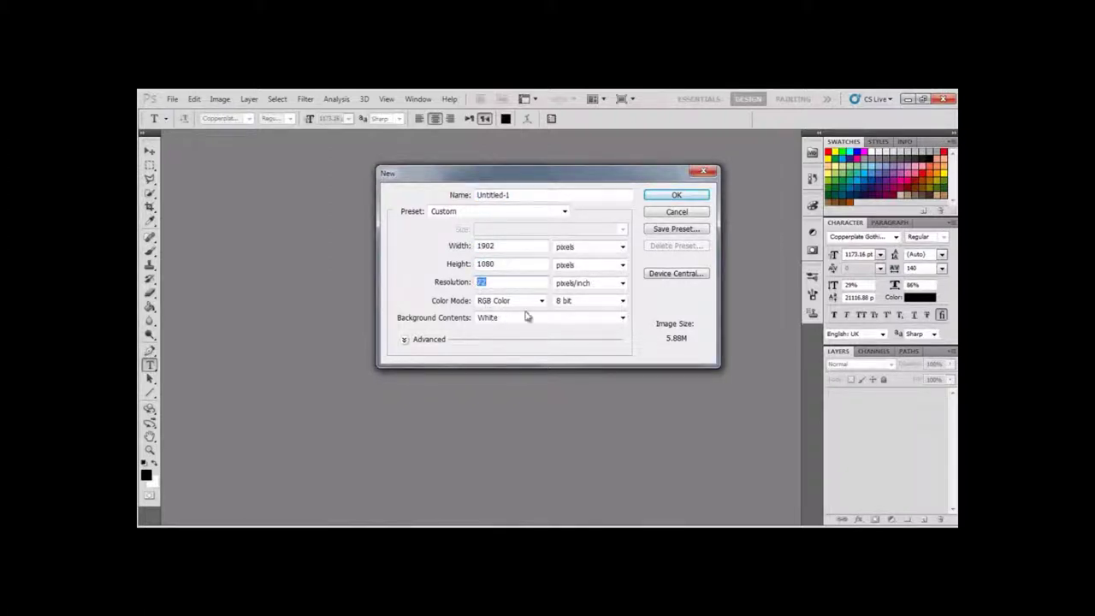
{"action": "left_click", "coordinate": [657, 198]}
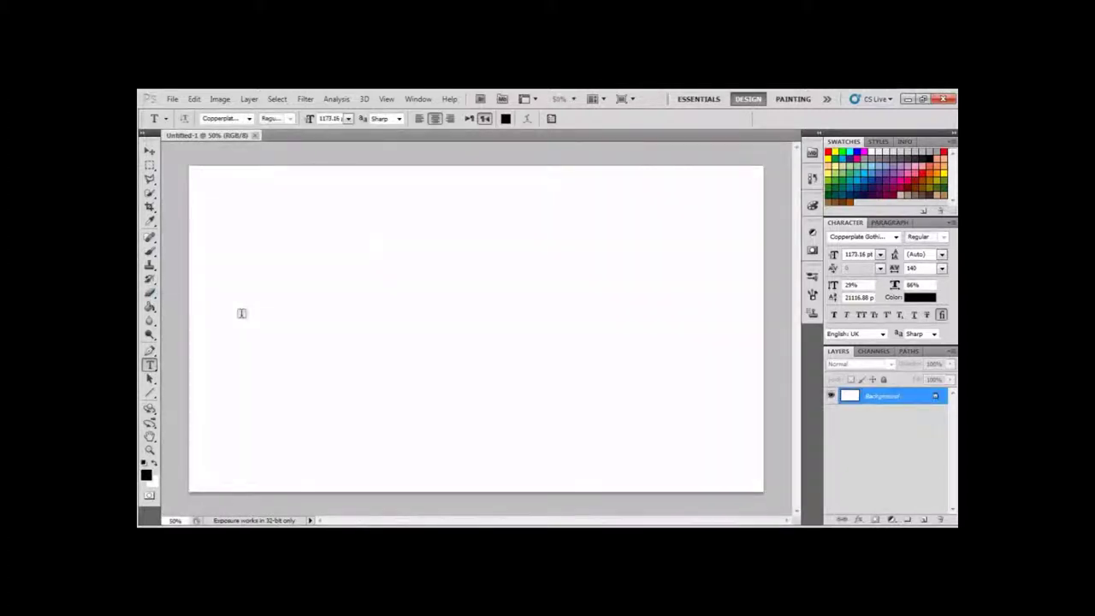
Fill the white background with solid black using the Paint Bucket
{"action": "left_click", "coordinate": [149, 308]}
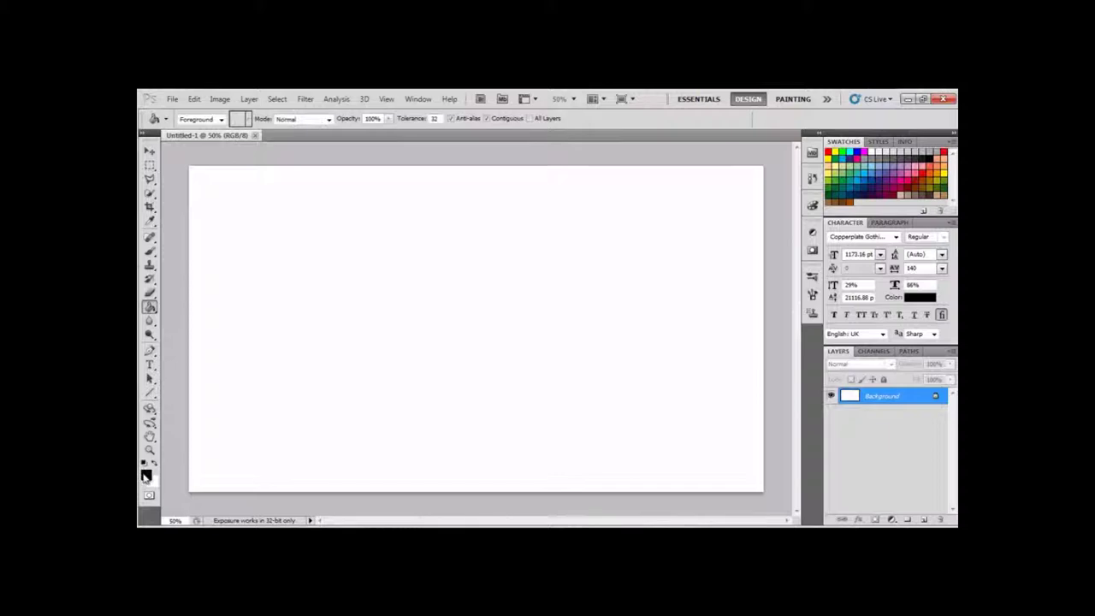
{"action": "left_click", "coordinate": [299, 425]}
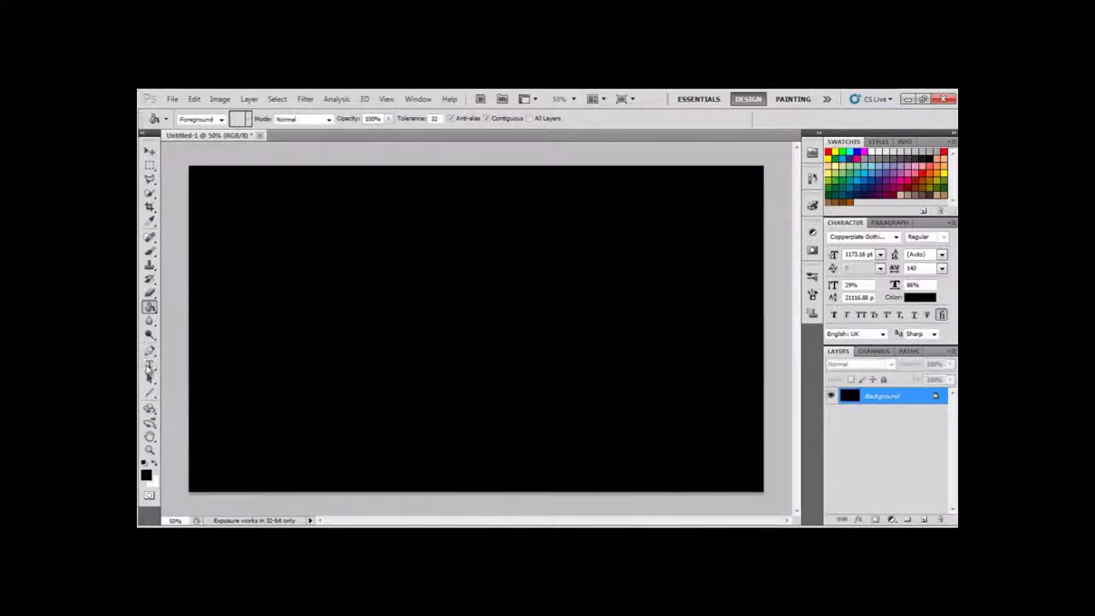
{"action": "left_click", "coordinate": [149, 367]}
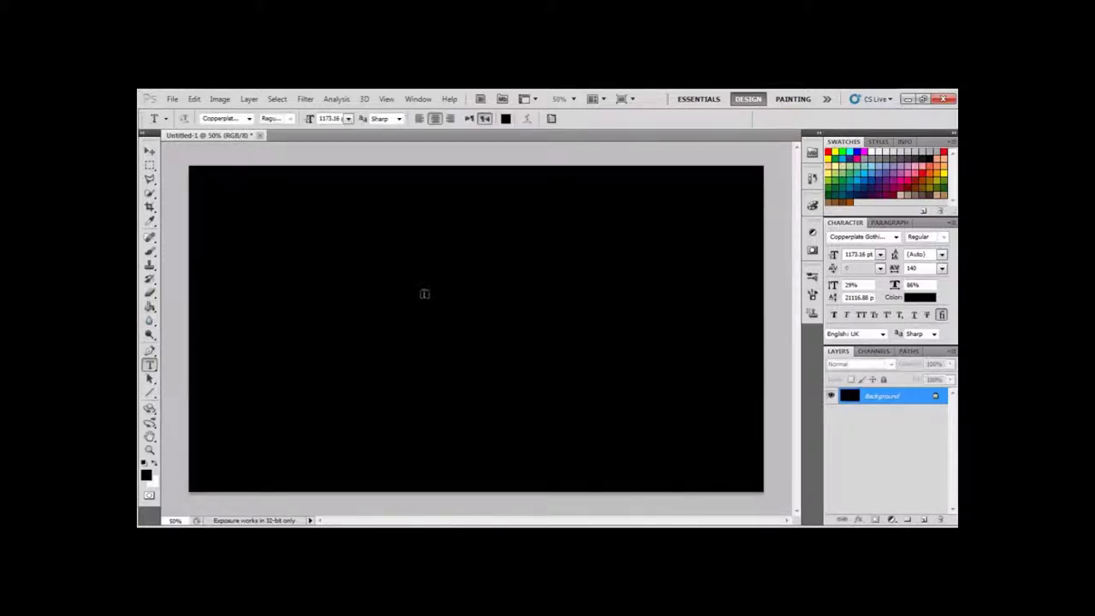
Set the font size to 72 pt and start a new text layer on the canvas
{"action": "left_click", "coordinate": [348, 119]}
{"action": "left_click", "coordinate": [341, 323]}
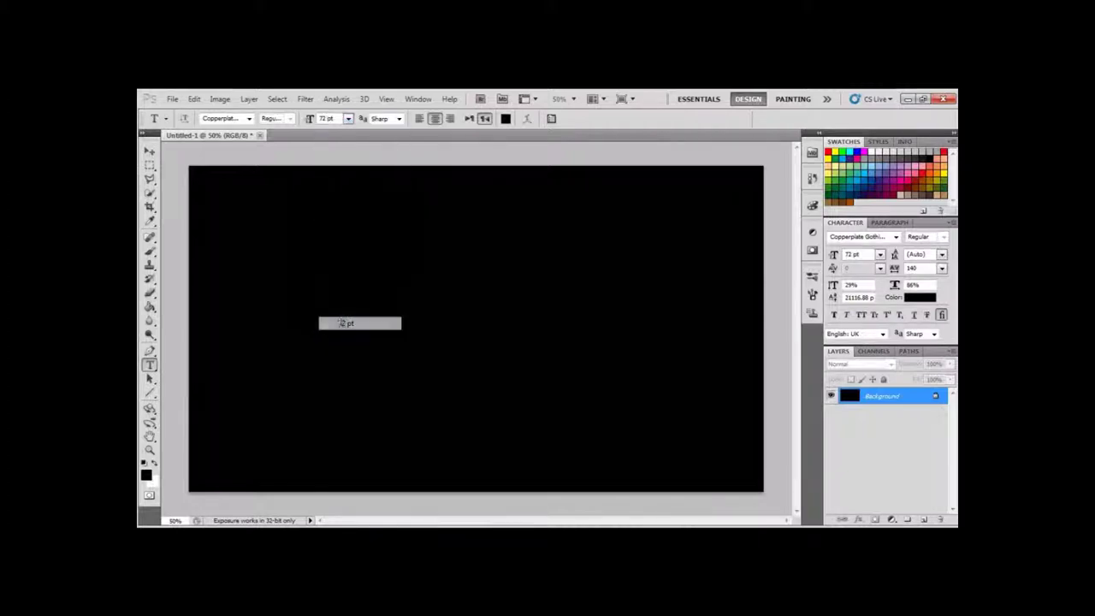
{"action": "left_click", "coordinate": [403, 397]}
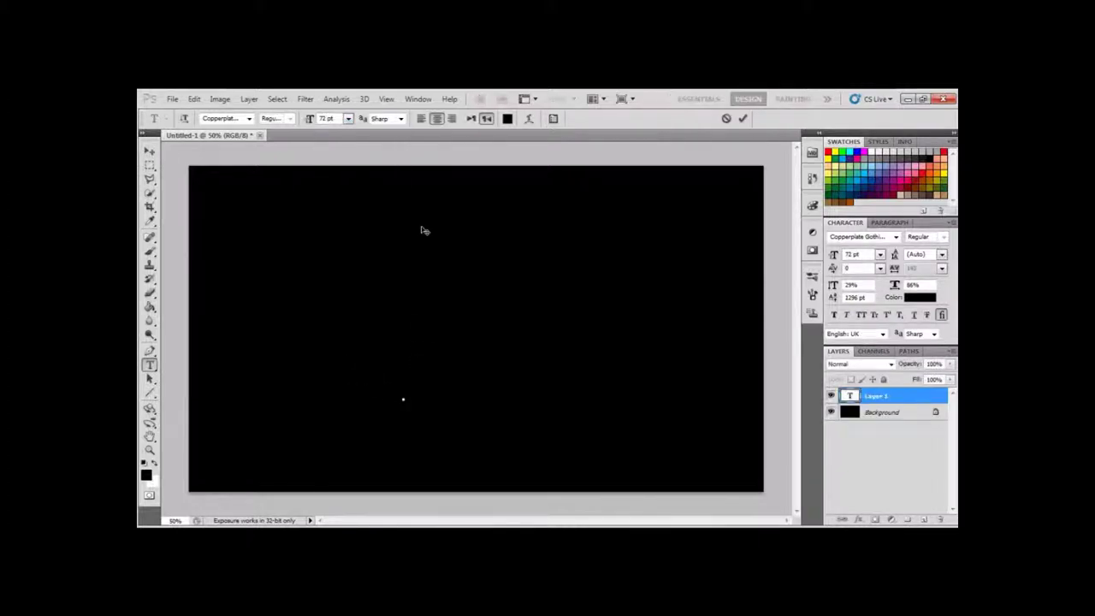
{"action": "left_click", "coordinate": [399, 372]}
Scale the typed text up to about 1024 pt with free transform
{"action": "key", "text": "ctrl+a"}
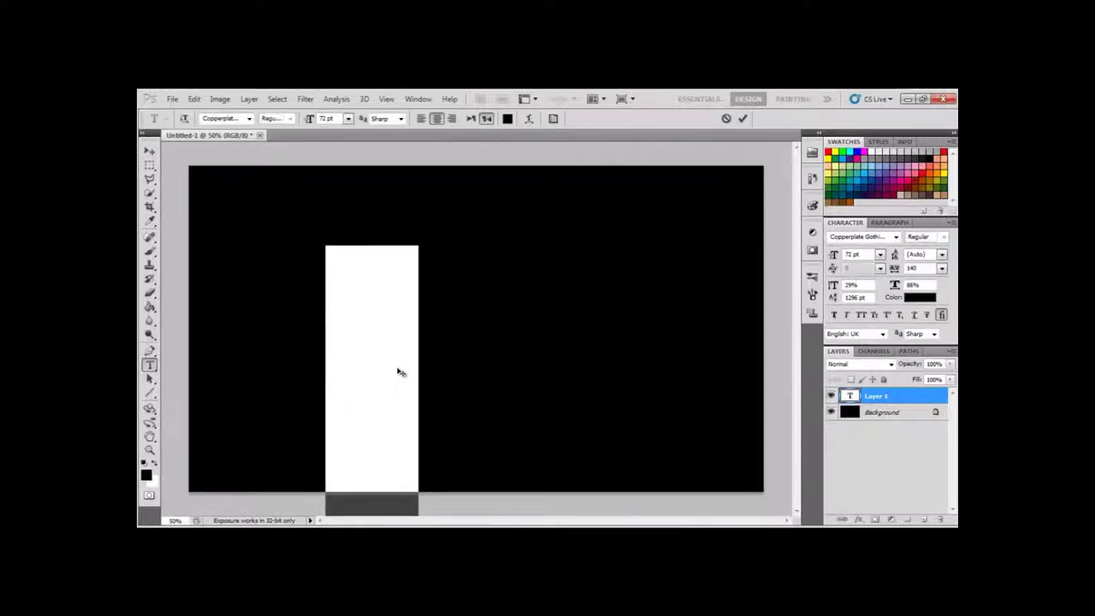
{"action": "key", "text": "Left"}
{"action": "key", "text": "Left"}
{"action": "key", "text": "Left"}
{"action": "key", "text": "Left"}
{"action": "key", "text": "Left"}
{"action": "key", "text": "Left"}
{"action": "key", "text": "ctrl"}
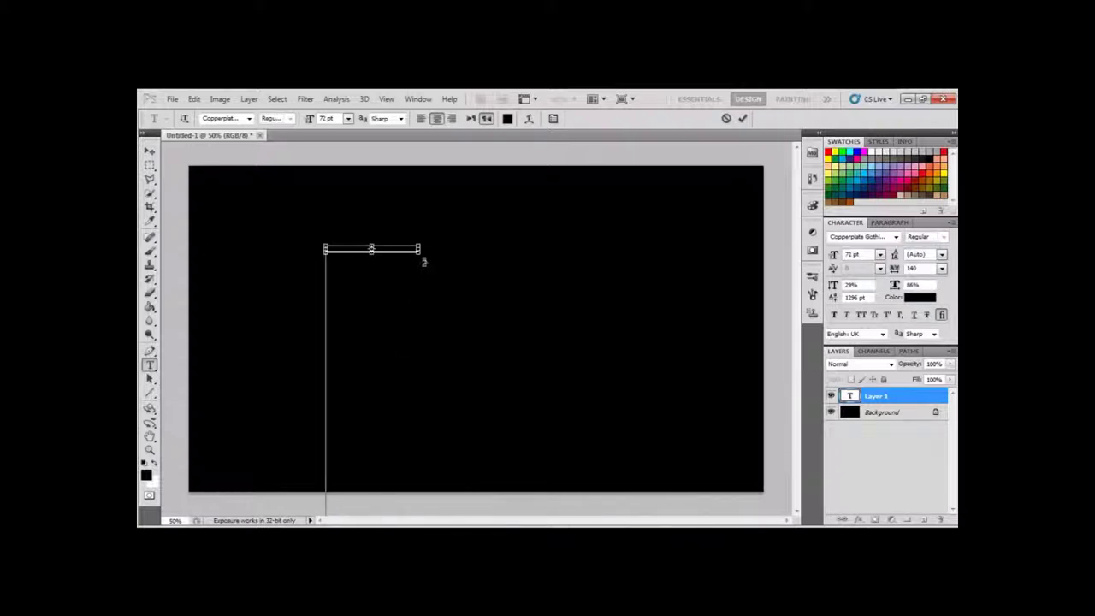
{"action": "left_click_drag", "start_coordinate": [443, 278], "coordinate": [645, 342]}
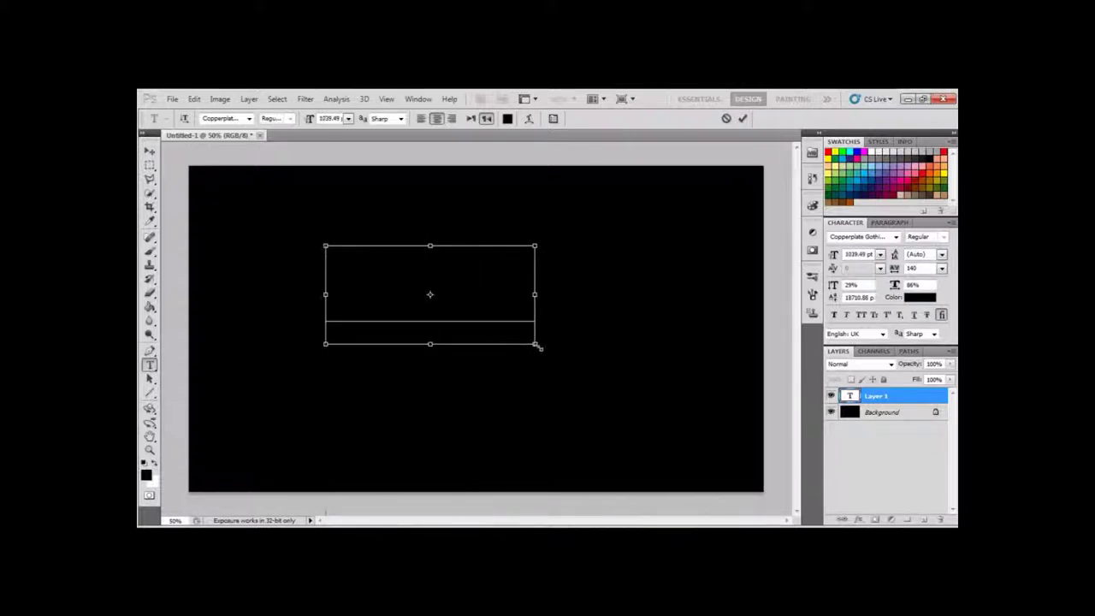
{"action": "left_click_drag", "start_coordinate": [645, 341], "coordinate": [665, 346]}
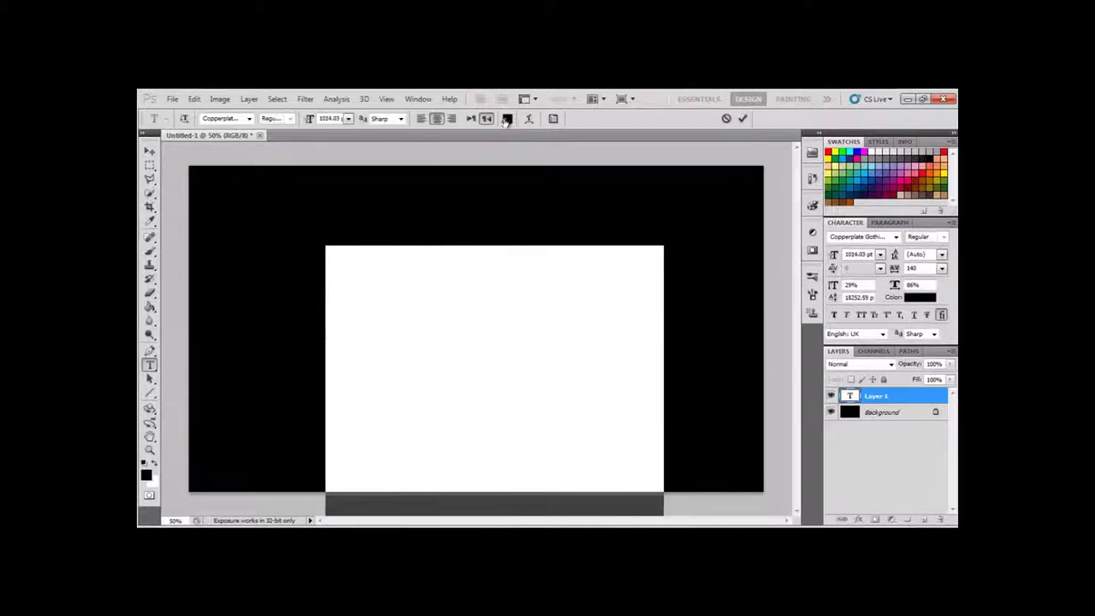
Set the text colour to light grey #b3b3b3 (brightness 70)
{"action": "left_click", "coordinate": [507, 119]}
{"action": "left_click", "coordinate": [556, 390]}
{"action": "left_click", "coordinate": [851, 297]}
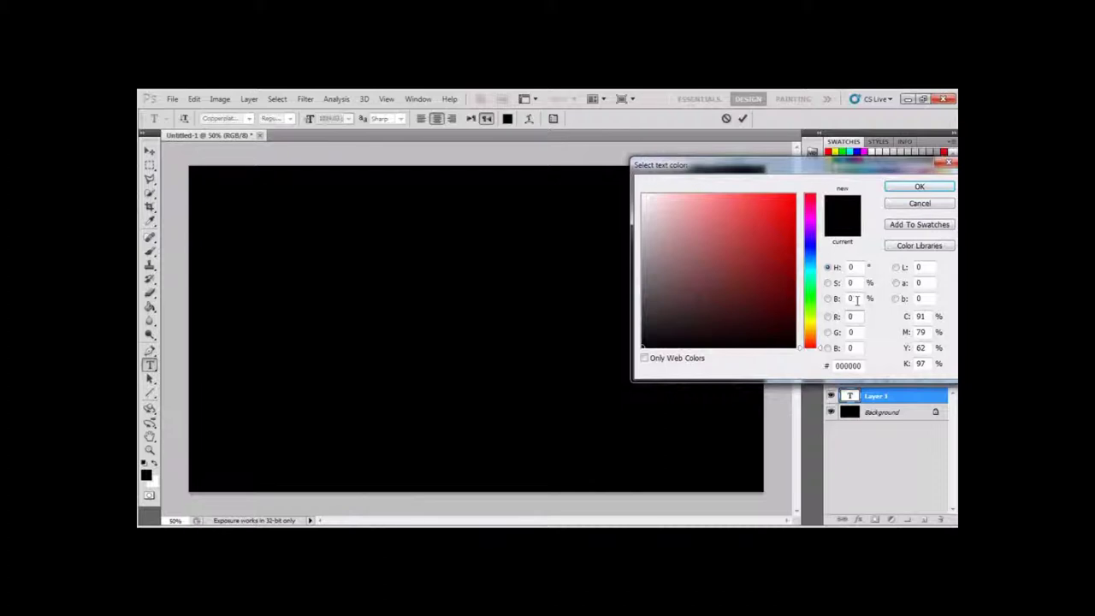
{"action": "type", "text": "7"}
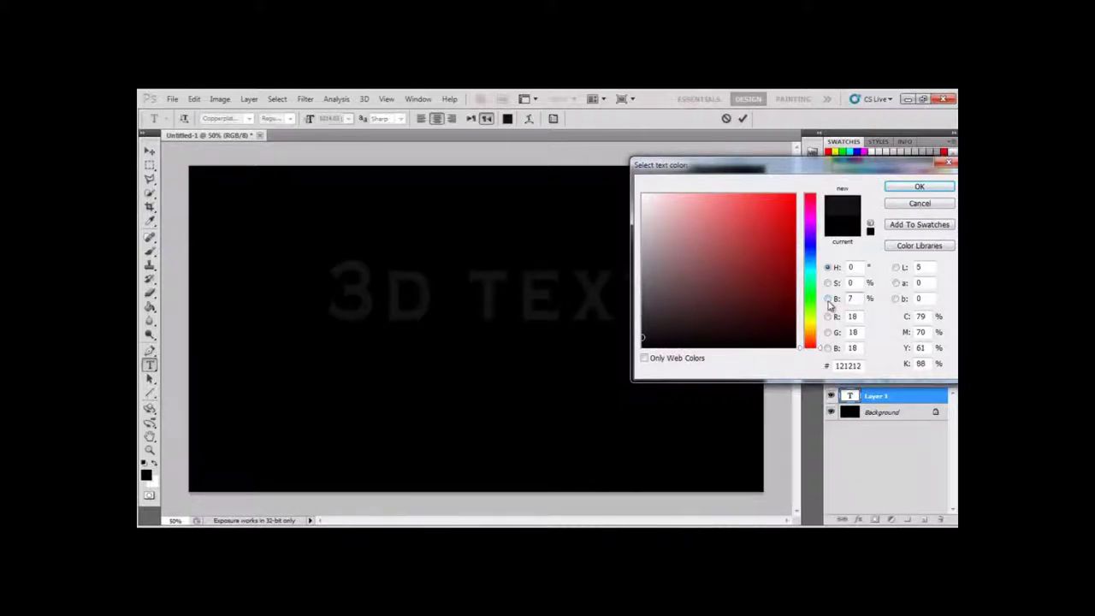
{"action": "type", "text": "0"}
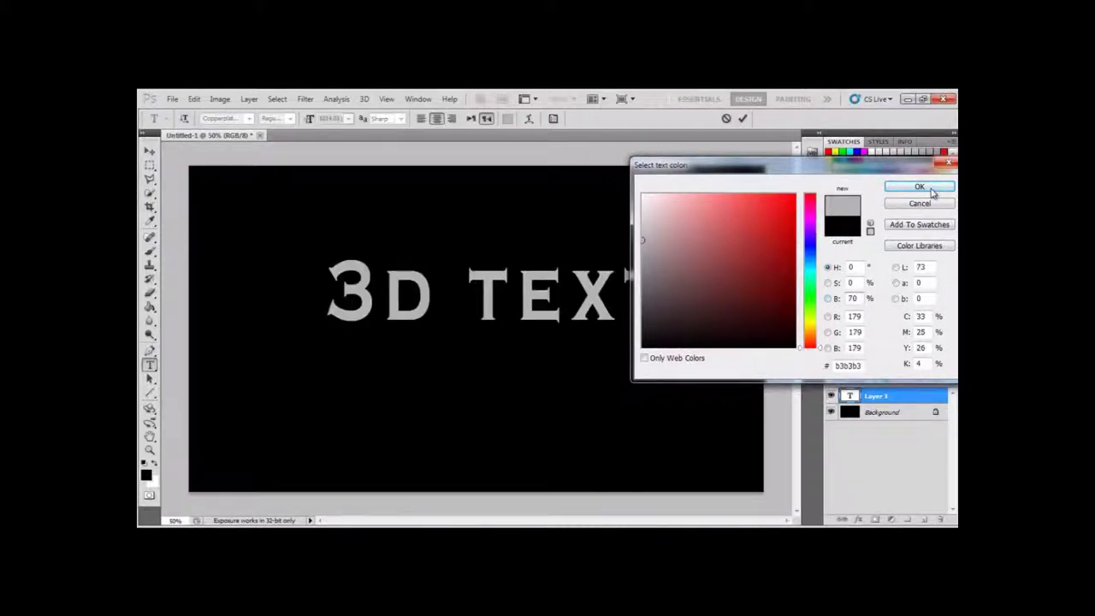
{"action": "left_click", "coordinate": [919, 188]}
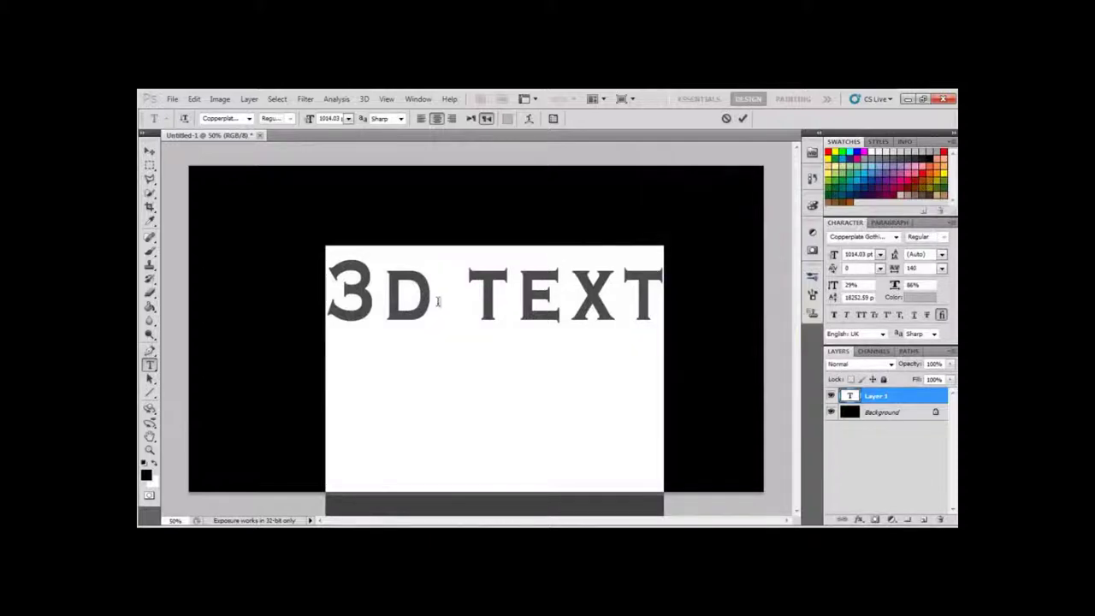
Adjust the spacing around the D and move '3D TEXT' toward the canvas centre
{"action": "left_click", "coordinate": [440, 301]}
{"action": "left_click_drag", "start_coordinate": [440, 301], "coordinate": [408, 300]}
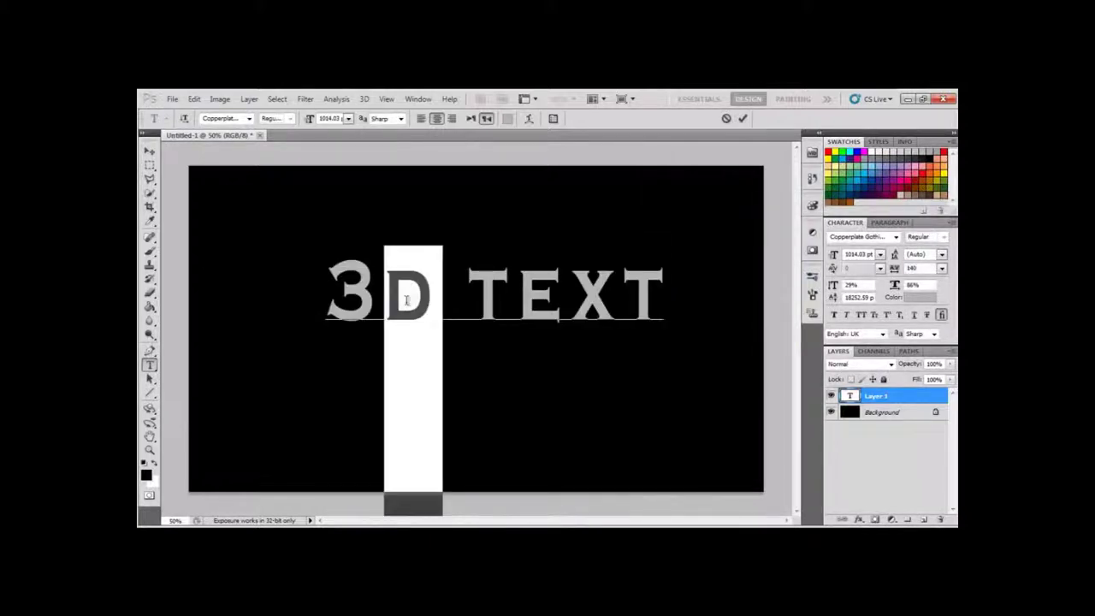
{"action": "key", "text": "ctrl+h"}
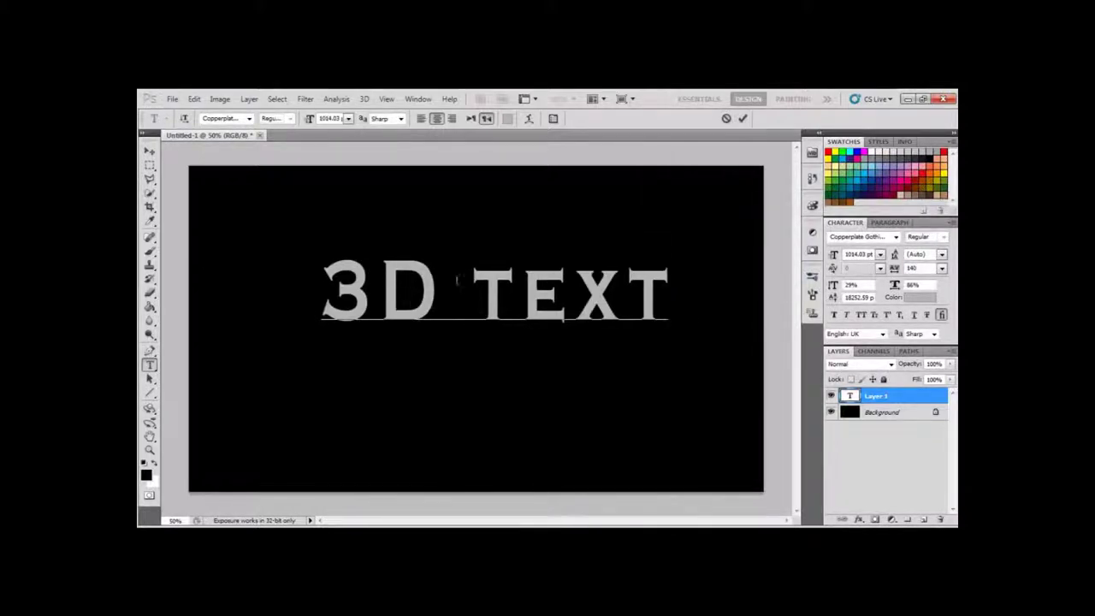
{"action": "key", "text": "ctrl"}
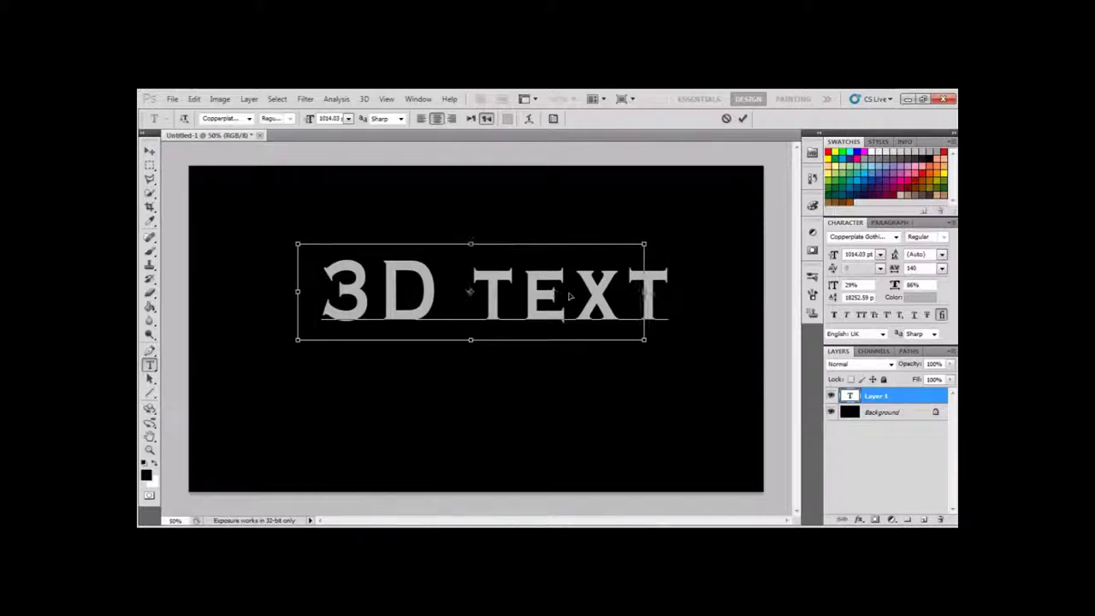
{"action": "left_click_drag", "start_coordinate": [568, 296], "coordinate": [573, 297]}
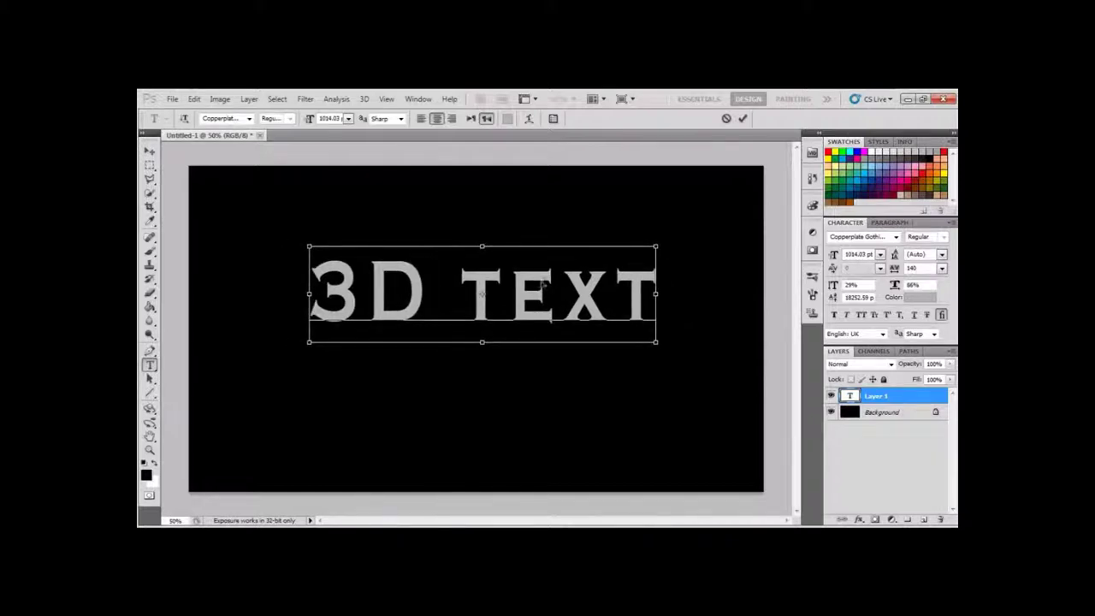
{"action": "key", "text": "ctrl+a"}
Change the lettering's font to BoomBox 2
{"action": "left_click", "coordinate": [231, 117]}
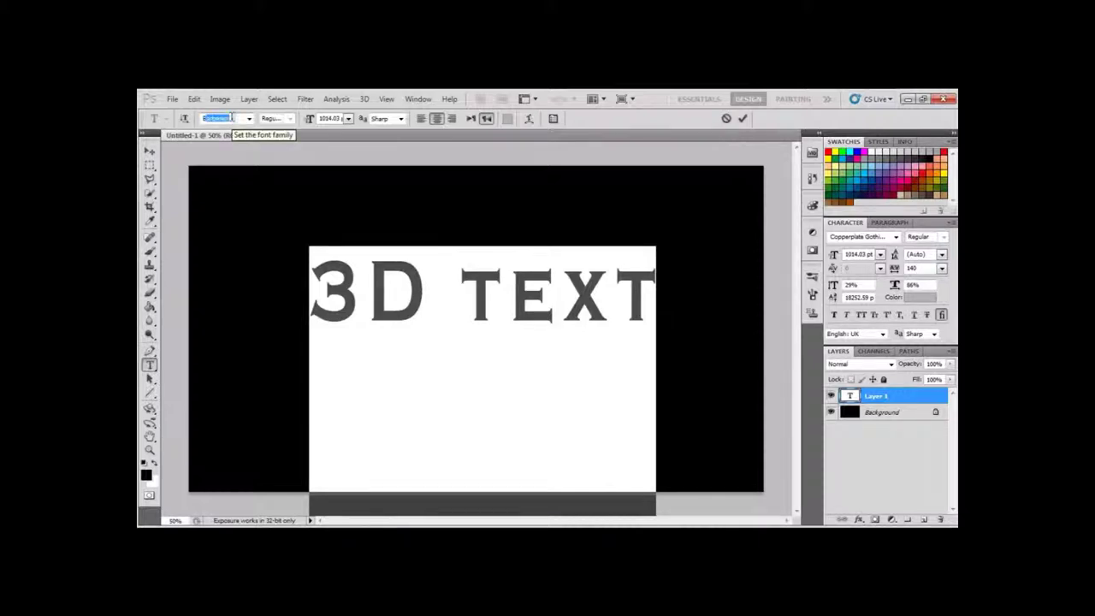
{"action": "type", "text": "Boom"}
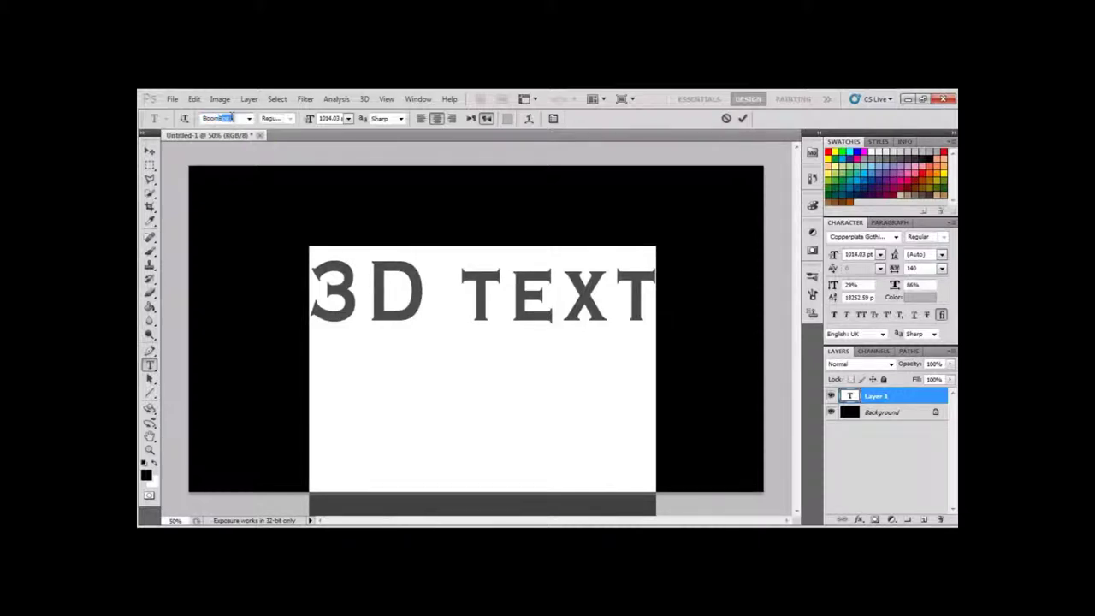
{"action": "key", "text": "Return"}
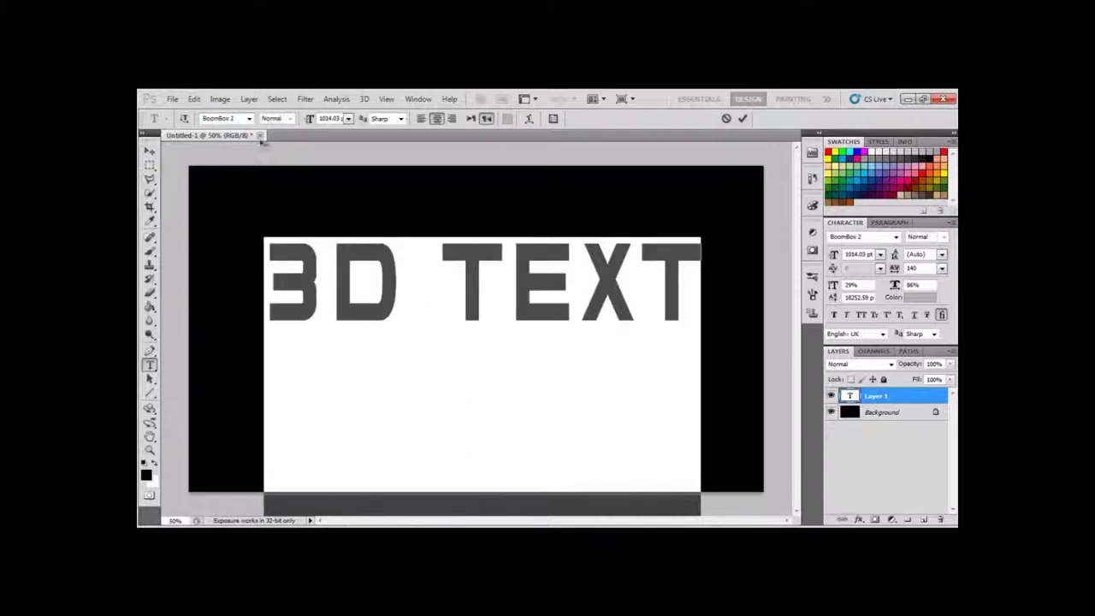
Shrink the lettering to about 771 pt and commit the text edit
{"action": "left_click", "coordinate": [399, 261]}
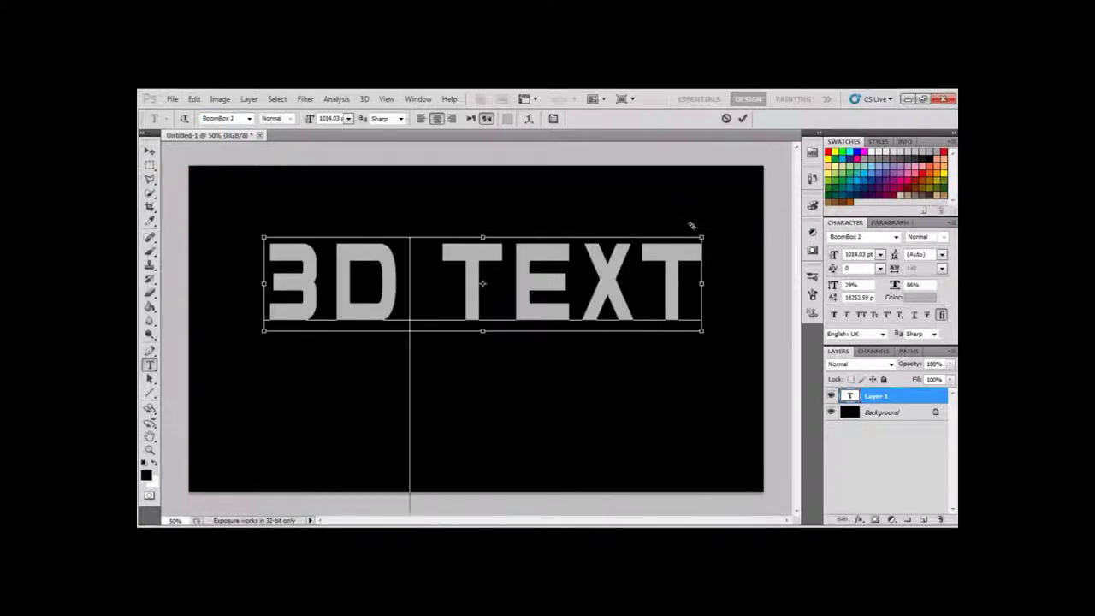
{"action": "left_click_drag", "start_coordinate": [704, 237], "coordinate": [704, 261]}
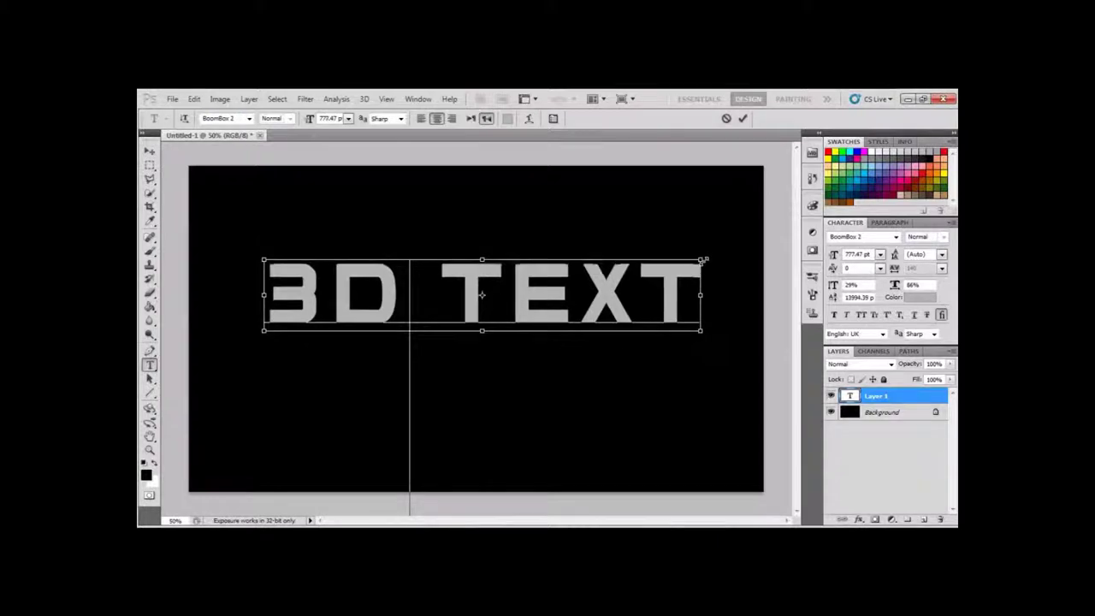
{"action": "left_click", "coordinate": [741, 120]}
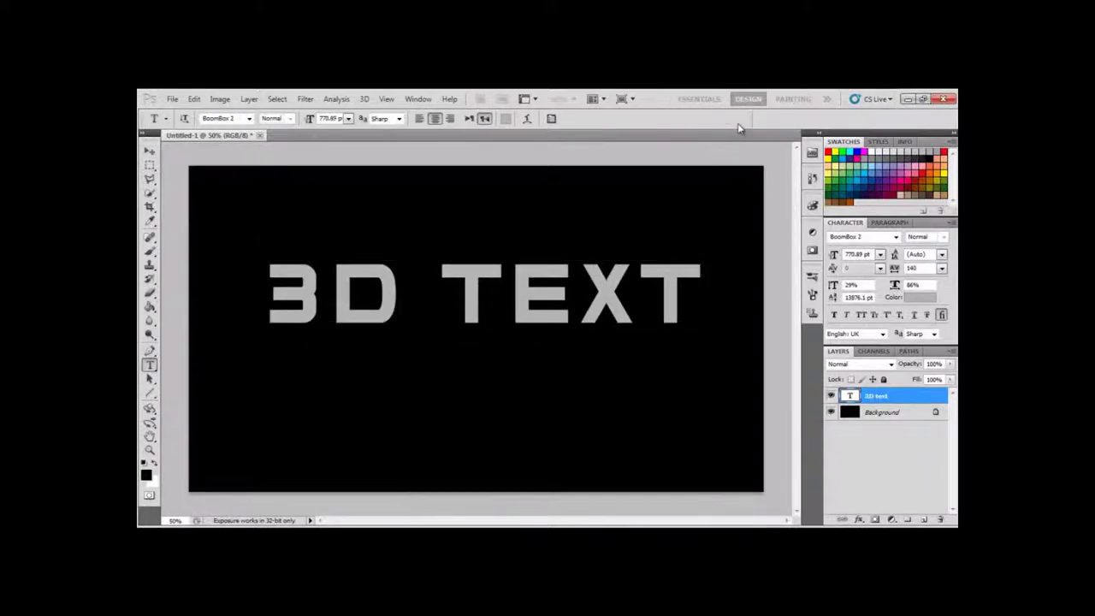
Convert the text layer to a rasterized Repoussé object and pick an extrusion shape preset
{"action": "left_click", "coordinate": [365, 99]}
{"action": "mouse_move", "coordinate": [383, 175]}
{"action": "left_click", "coordinate": [539, 176]}
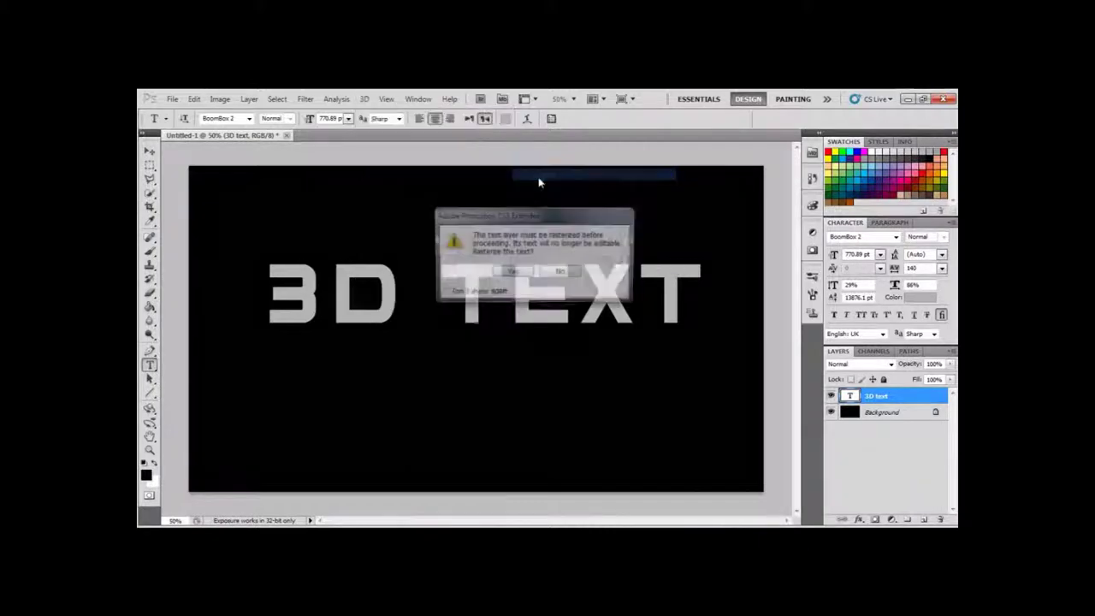
{"action": "left_click", "coordinate": [514, 273]}
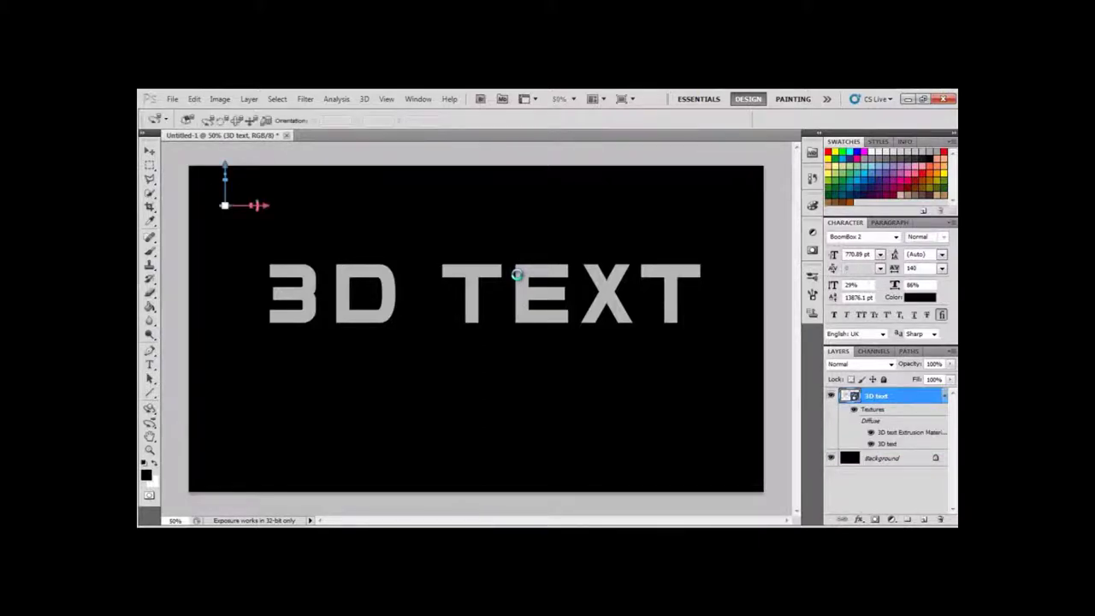
{"action": "left_click", "coordinate": [611, 177]}
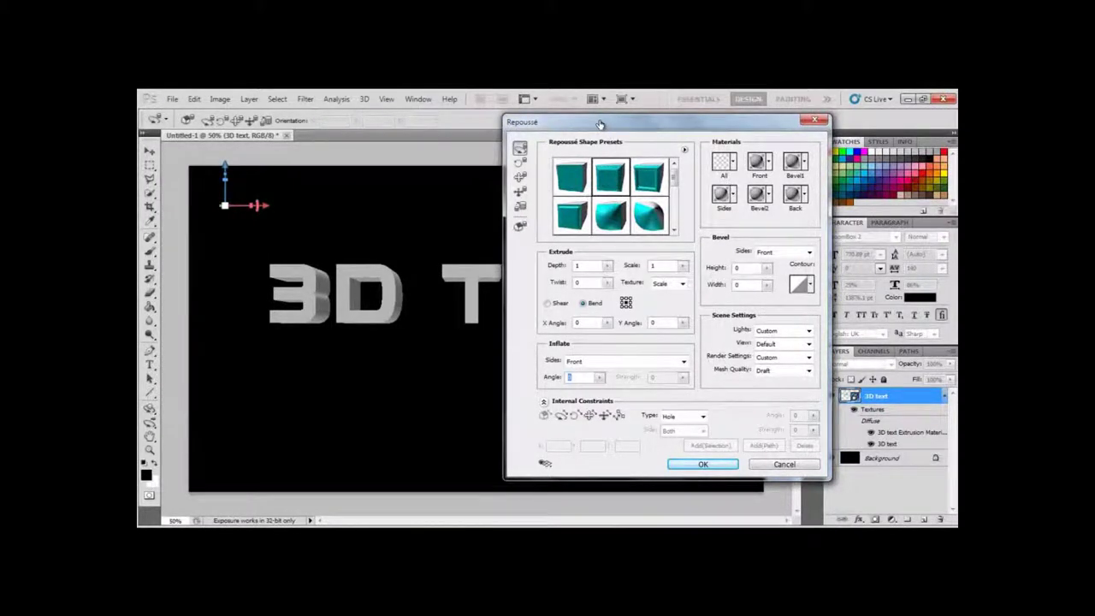
Set extrude depth to 9, tilt the lettering back to show its sides, and apply
{"action": "mouse_move", "coordinate": [630, 129]}
{"action": "left_mouse_down"}
{"action": "mouse_move", "coordinate": [720, 147]}
{"action": "mouse_move", "coordinate": [765, 225]}
{"action": "mouse_move", "coordinate": [797, 193]}
{"action": "mouse_move", "coordinate": [847, 176]}
{"action": "mouse_move", "coordinate": [810, 124]}
{"action": "left_mouse_up"}
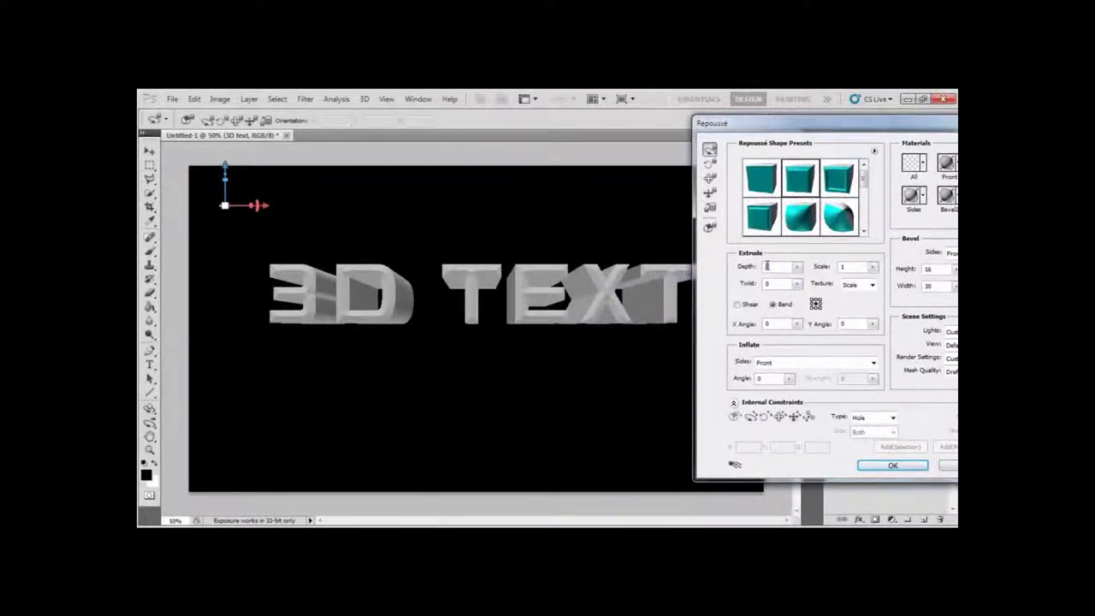
{"action": "type", "text": "8"}
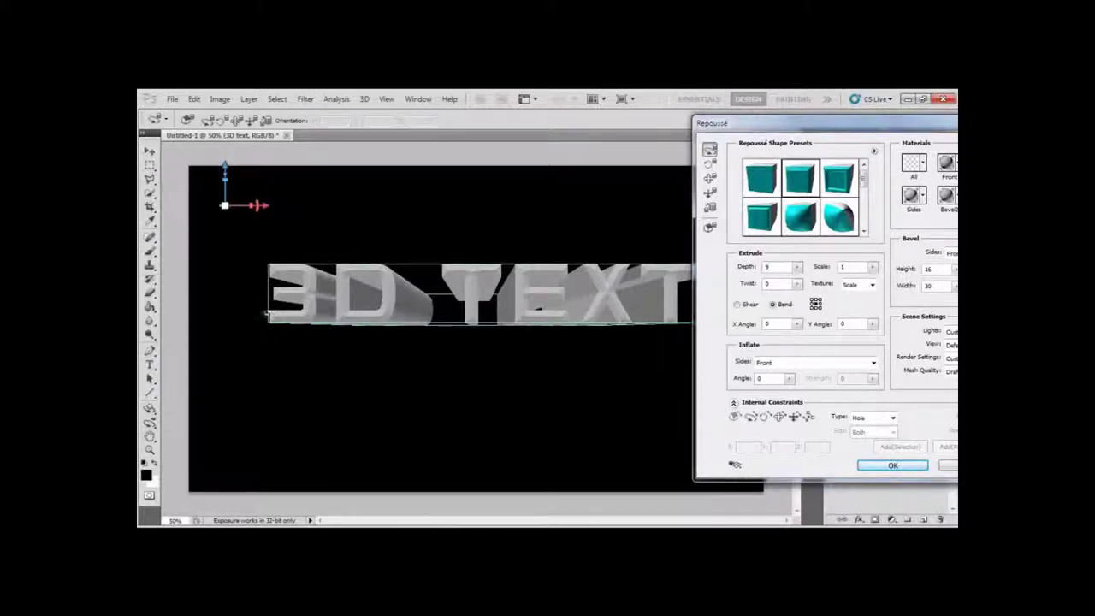
{"action": "mouse_move", "coordinate": [301, 294]}
{"action": "left_mouse_down"}
{"action": "mouse_move", "coordinate": [294, 241]}
{"action": "mouse_move", "coordinate": [303, 297]}
{"action": "left_mouse_up"}
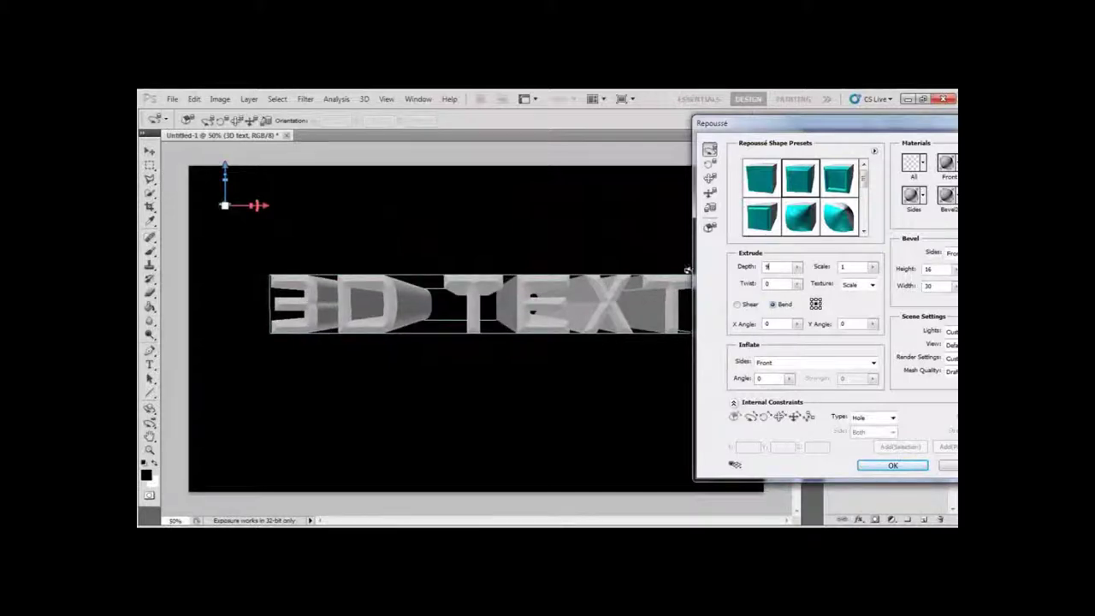
{"action": "left_click", "coordinate": [871, 465]}
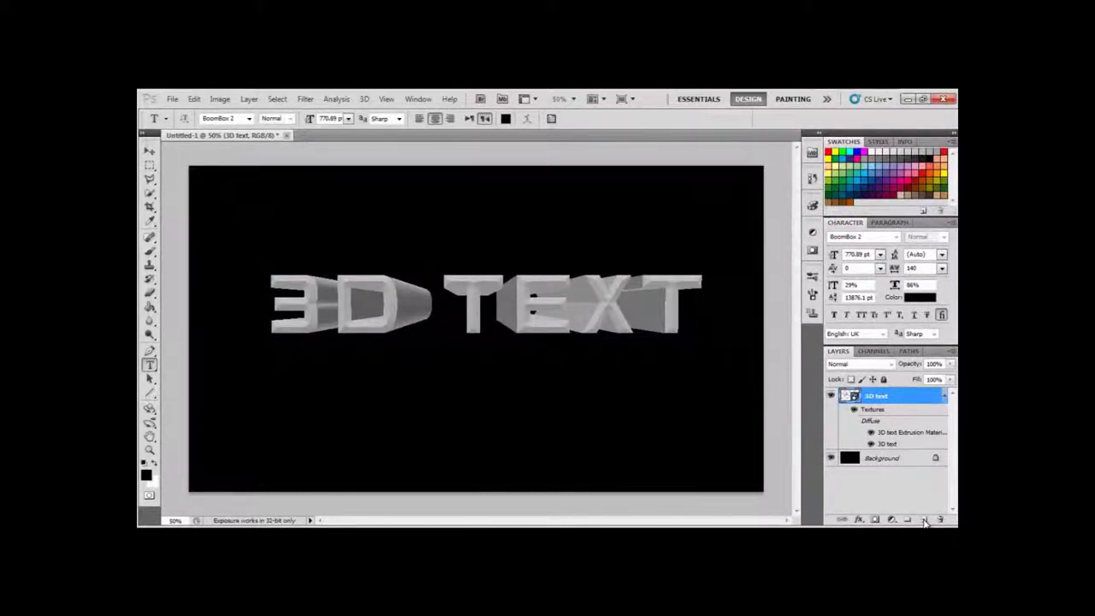
Merge the 3D text layer with a new empty layer into a flat Layer 1
{"action": "left_click", "coordinate": [924, 520]}
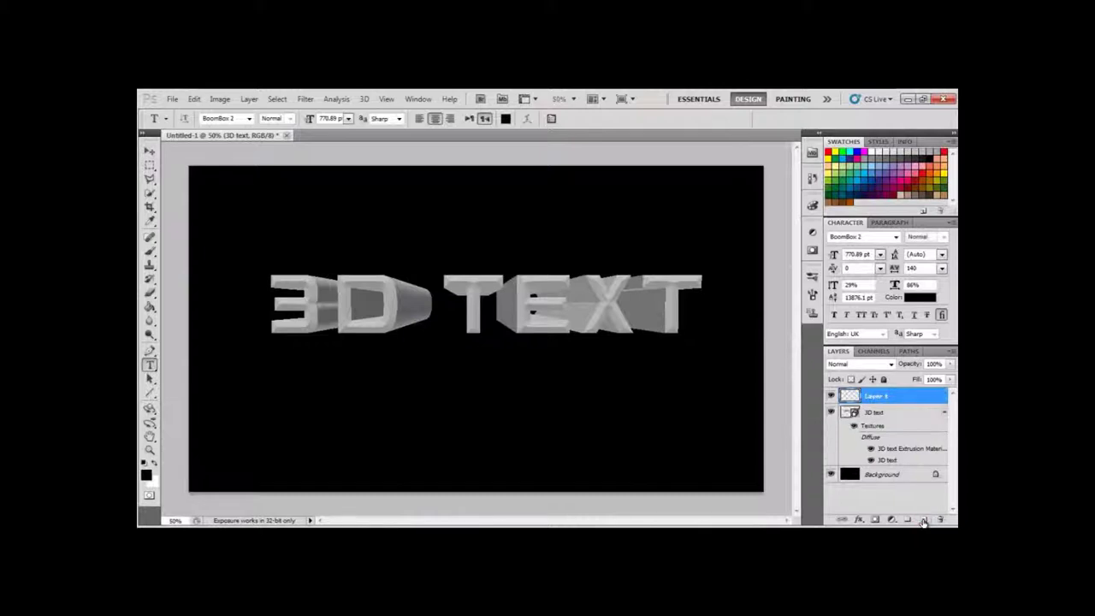
{"action": "left_click", "coordinate": [885, 414], "text": "shift"}
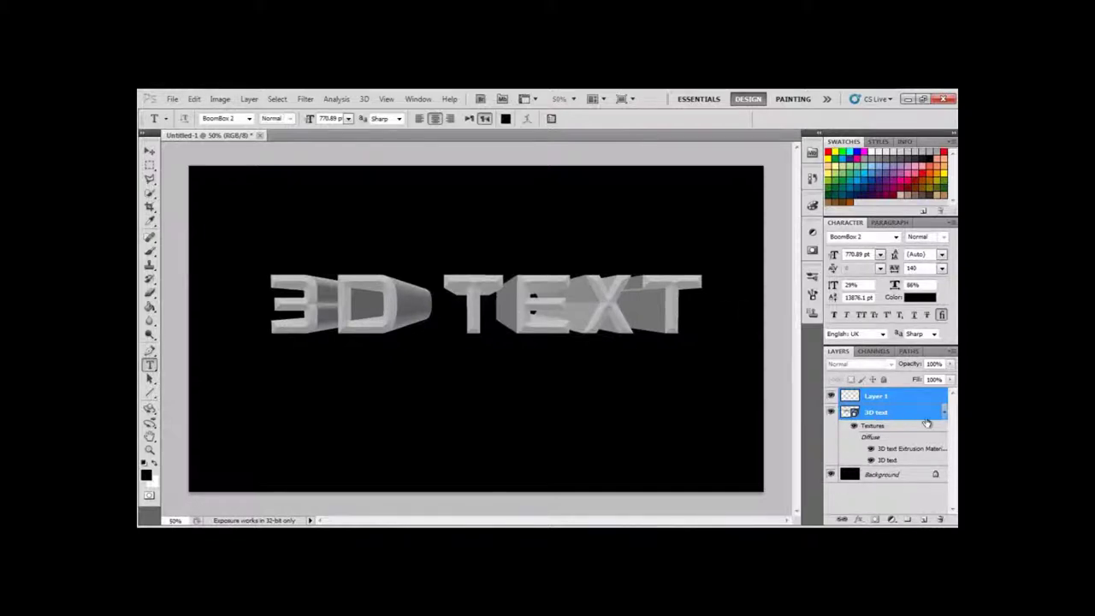
{"action": "key", "text": "ctrl+e"}
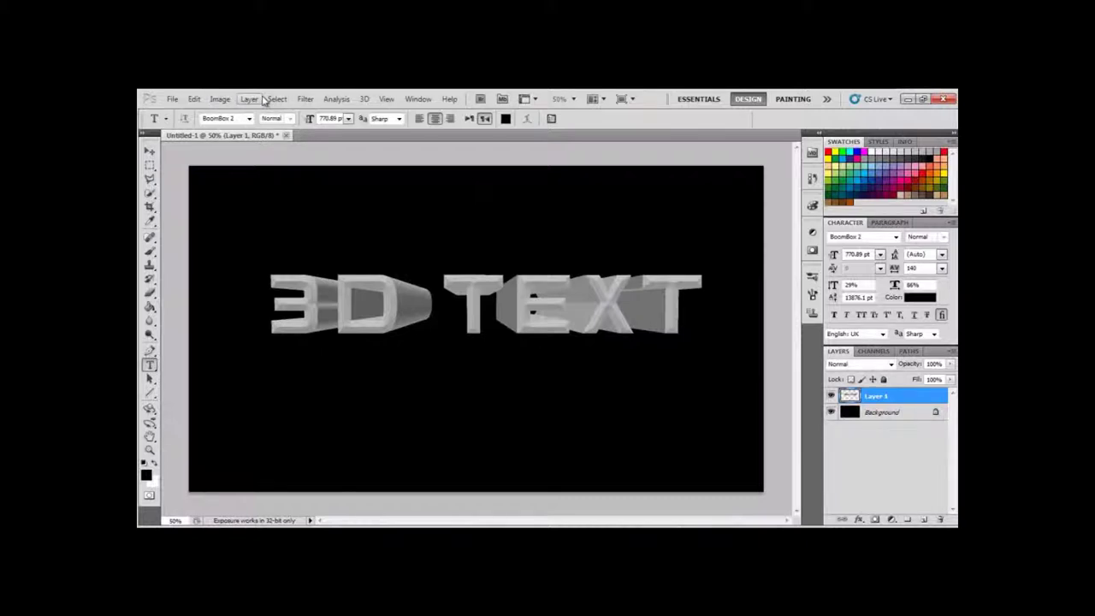
{"action": "left_click", "coordinate": [220, 98]}
{"action": "mouse_move", "coordinate": [239, 128]}
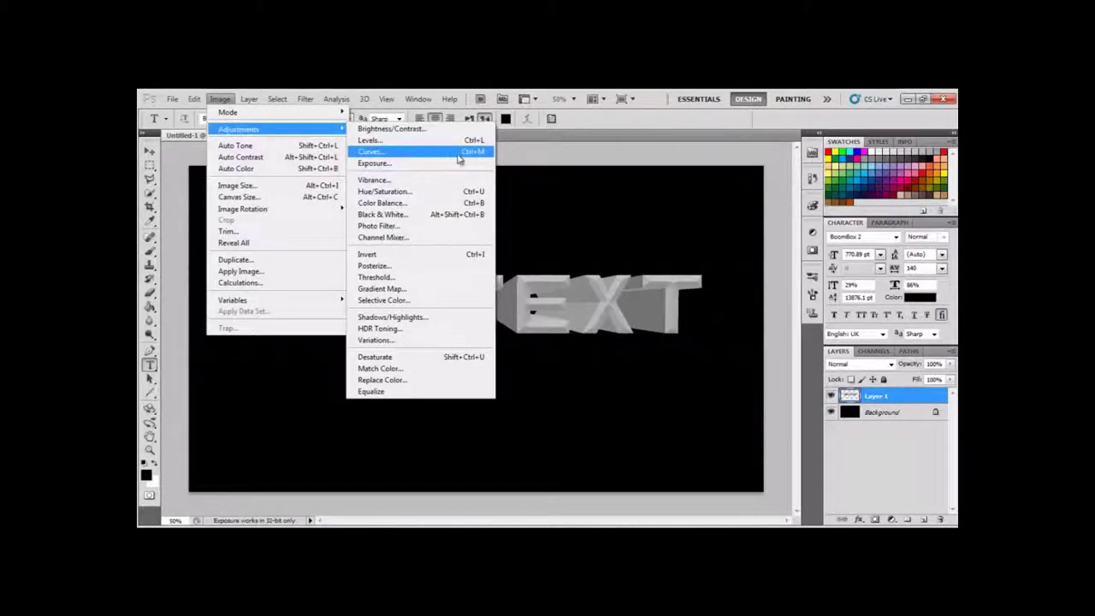
Apply an S-shaped Curves adjustment to Layer 1 for bright, chrome-like lettering
{"action": "left_click", "coordinate": [464, 155]}
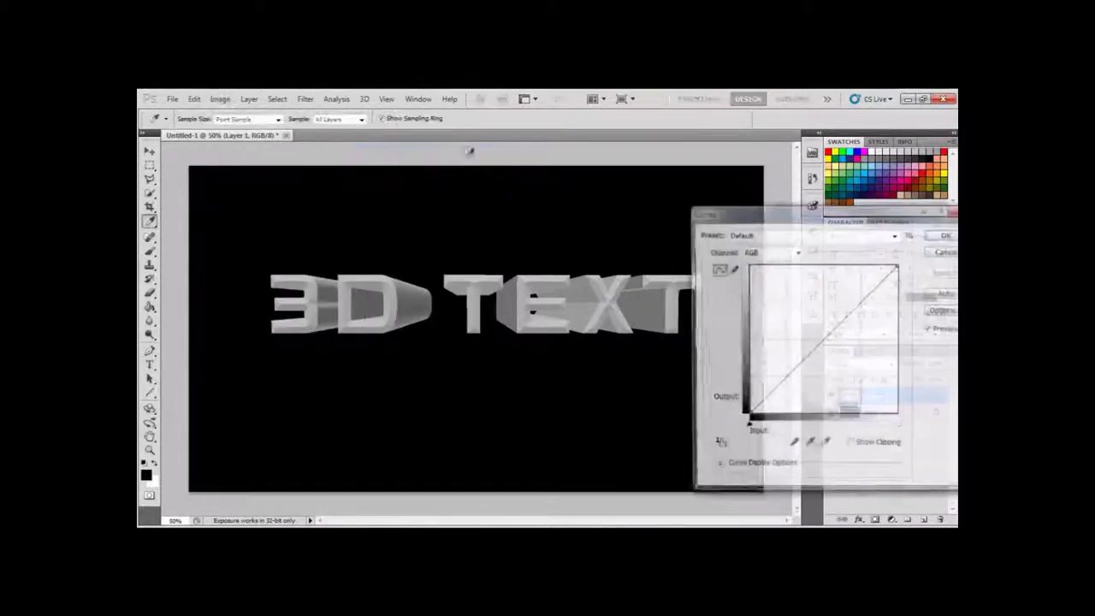
{"action": "left_click_drag", "start_coordinate": [787, 379], "coordinate": [771, 355]}
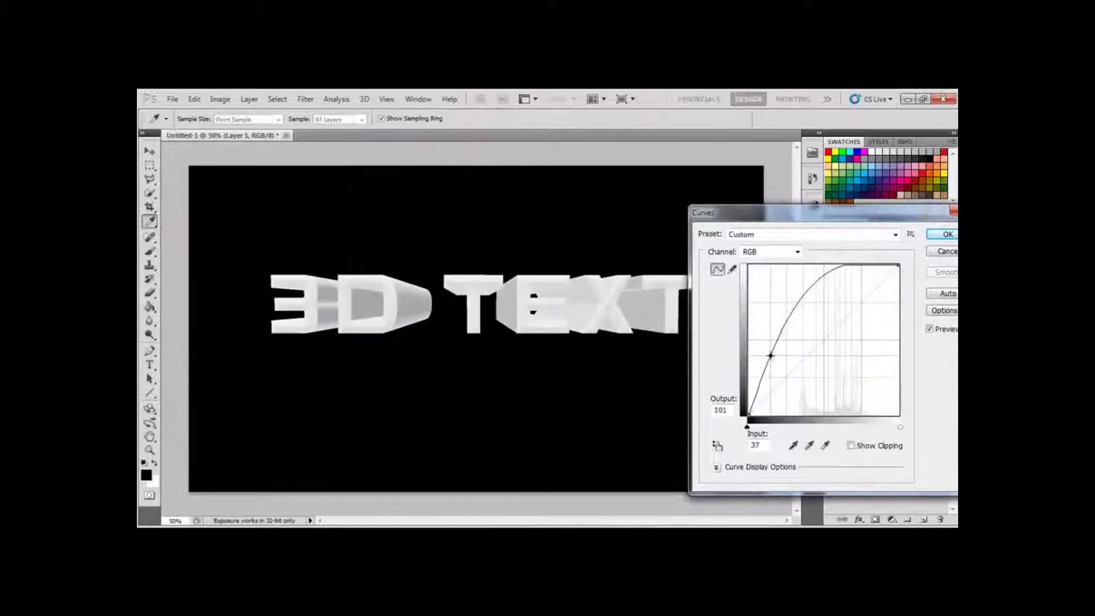
{"action": "left_click_drag", "start_coordinate": [802, 292], "coordinate": [826, 387]}
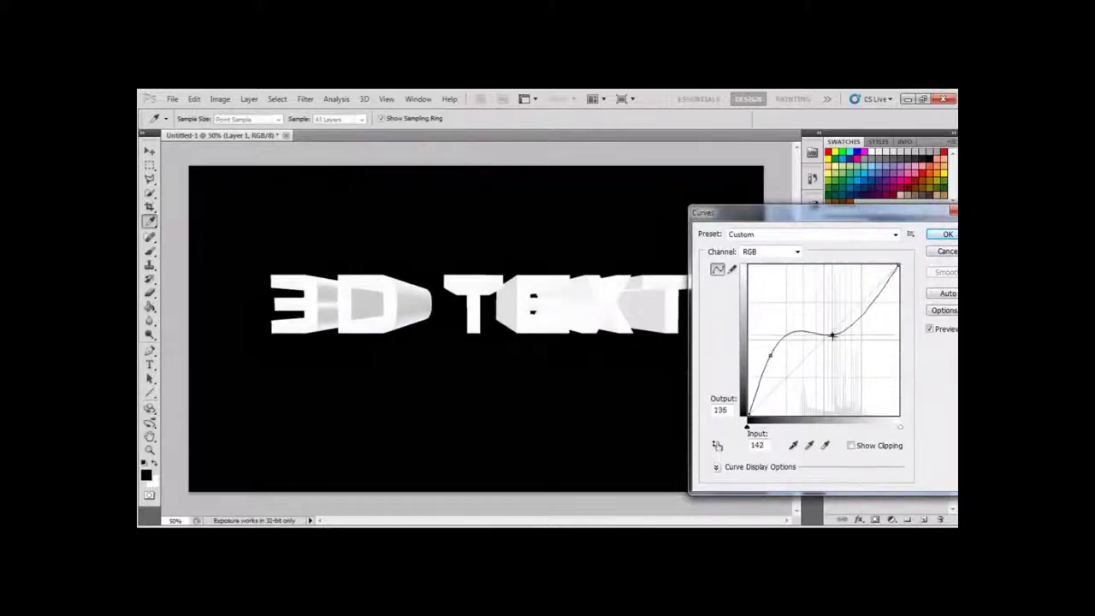
{"action": "left_click_drag", "start_coordinate": [826, 386], "coordinate": [821, 389]}
{"action": "left_click_drag", "start_coordinate": [874, 324], "coordinate": [854, 297]}
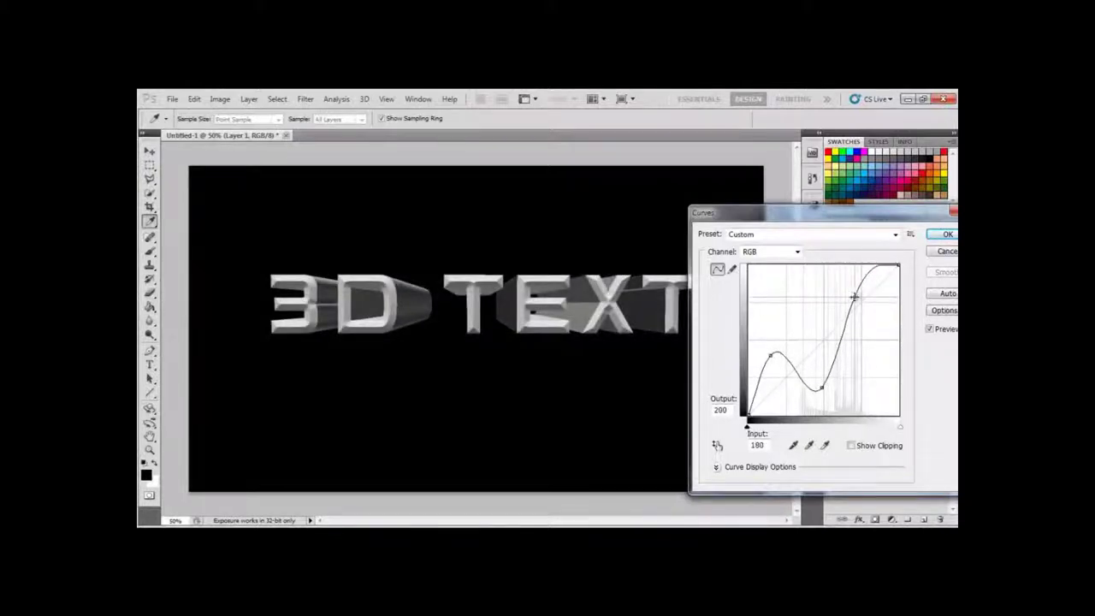
{"action": "mouse_move", "coordinate": [820, 388]}
{"action": "left_mouse_down"}
{"action": "mouse_move", "coordinate": [837, 387]}
{"action": "mouse_move", "coordinate": [826, 389]}
{"action": "left_mouse_up"}
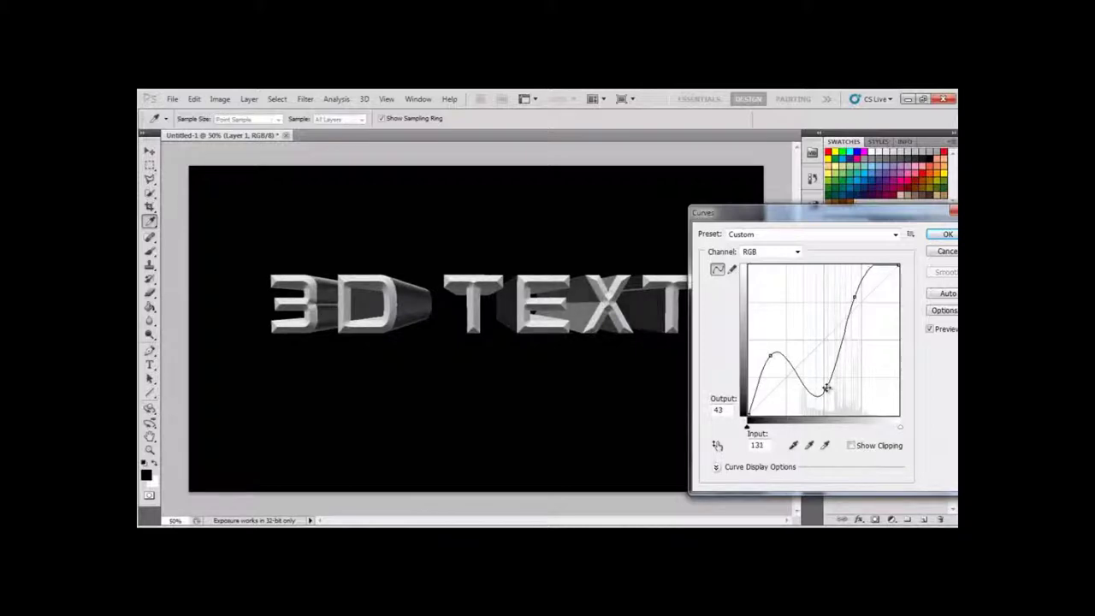
{"action": "left_click", "coordinate": [948, 236]}
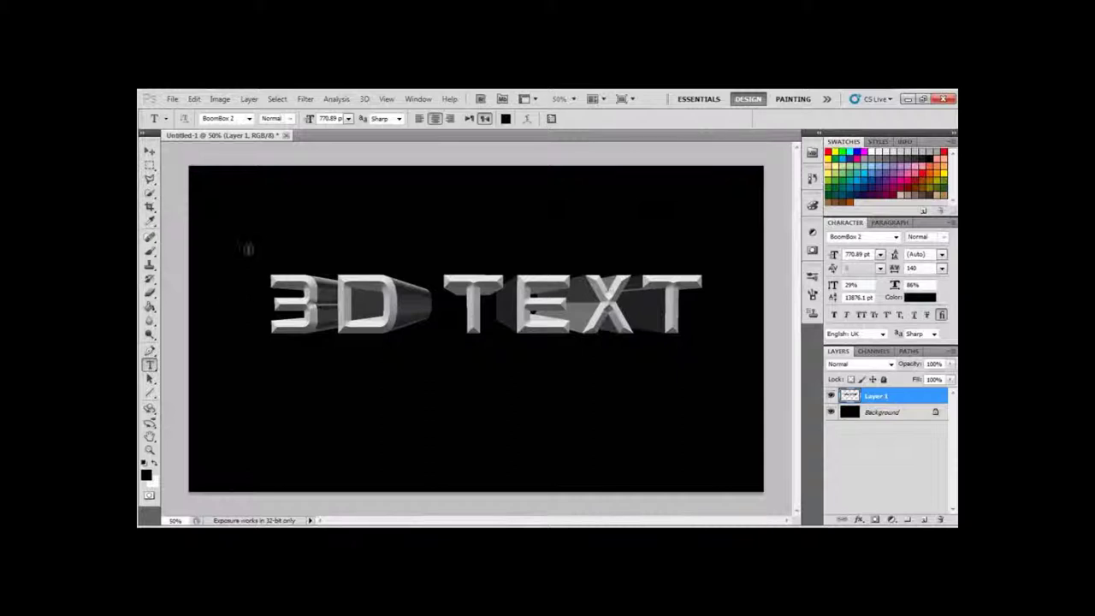